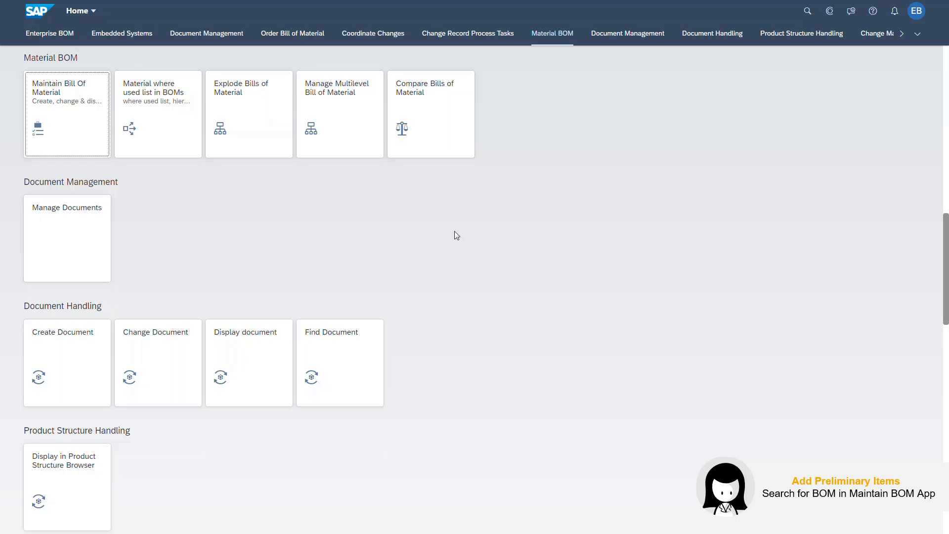
Filter Maintain Bill of Material by SG-CFP-V2 and open the alternative 02 BOM for plant 1710.
click(76, 125)
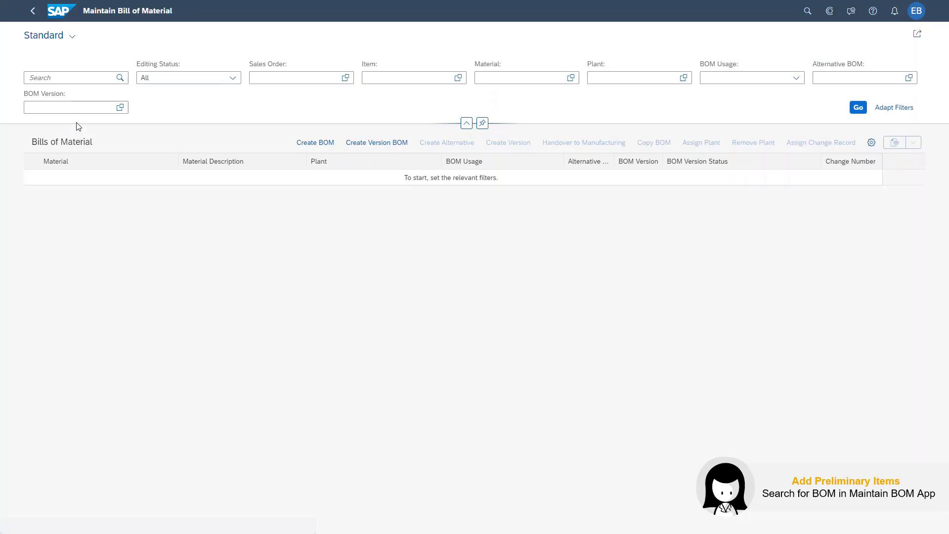
click(289, 78)
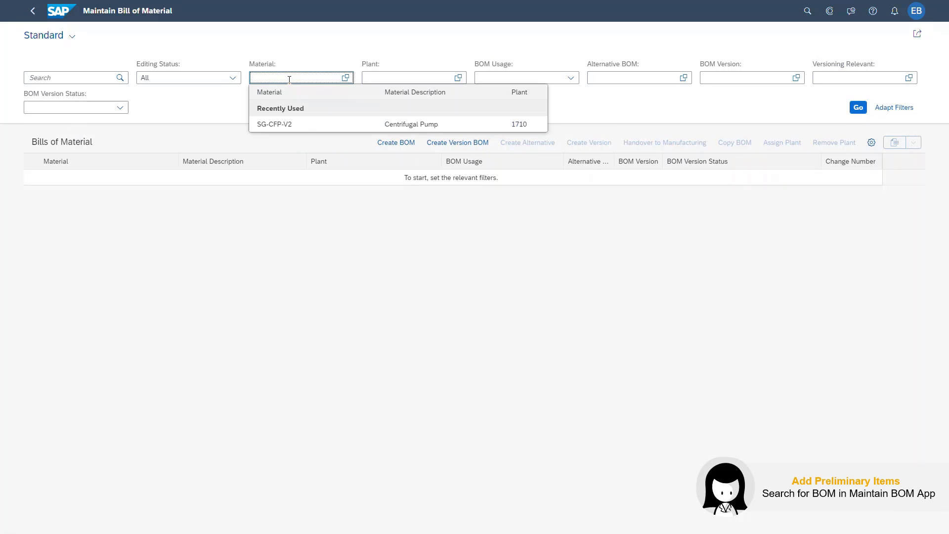
click(303, 130)
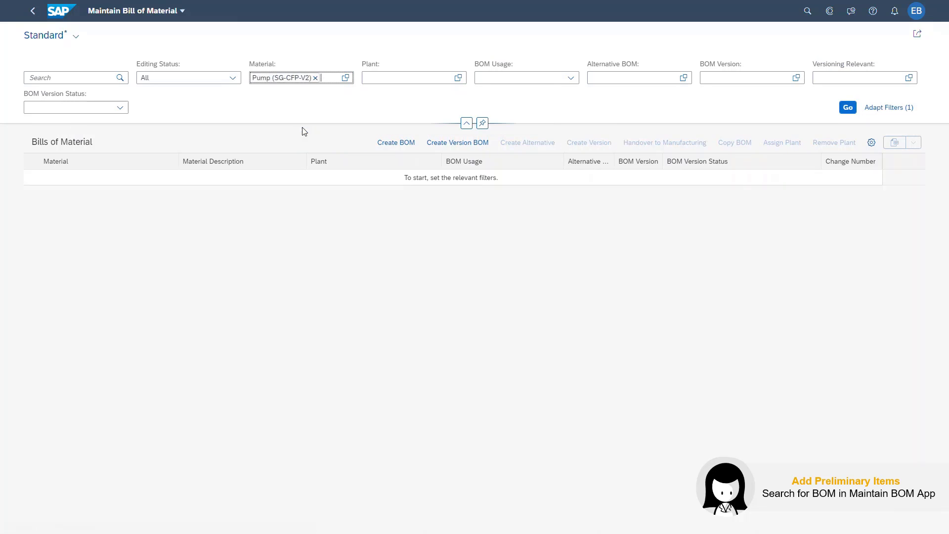
click(847, 108)
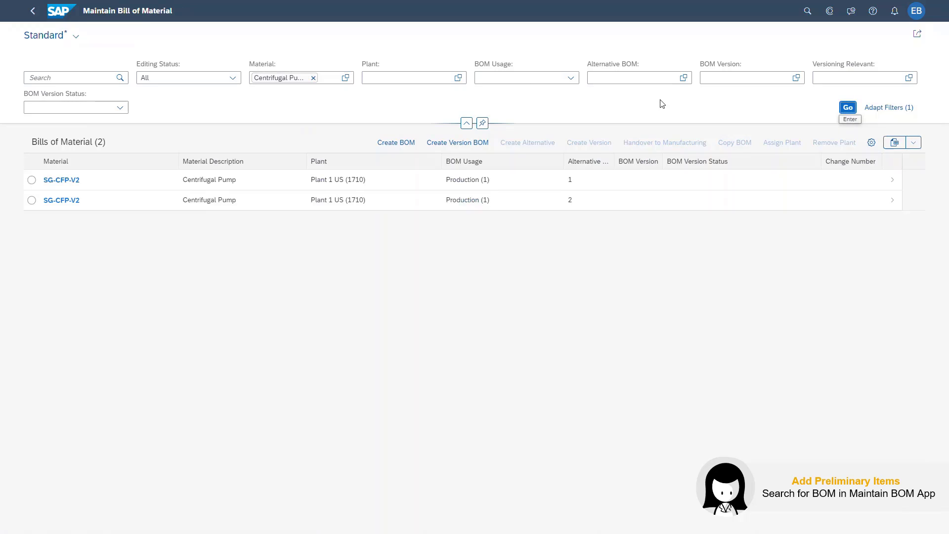
click(607, 202)
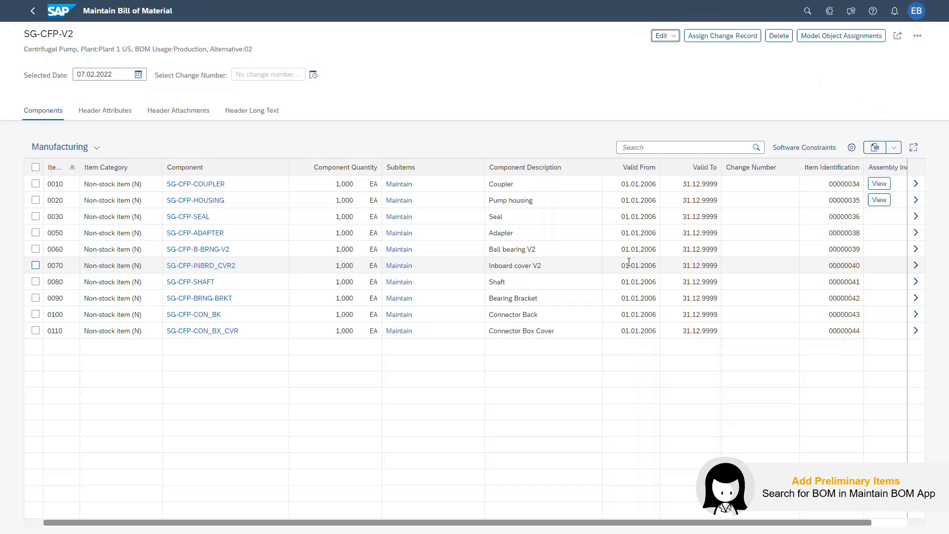
Edit the SG-CFP-V2 BOM without a change number and list components in the Preliminary table view.
click(672, 39)
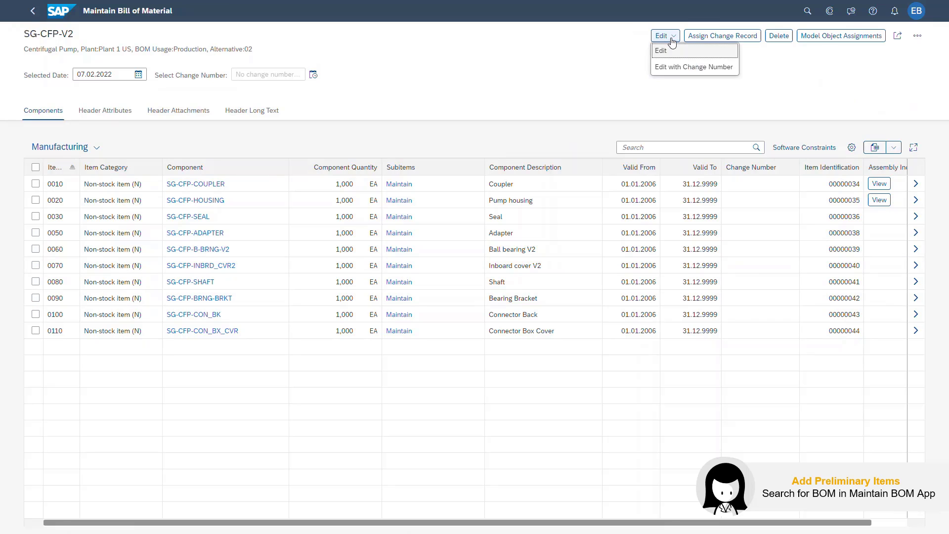
click(673, 50)
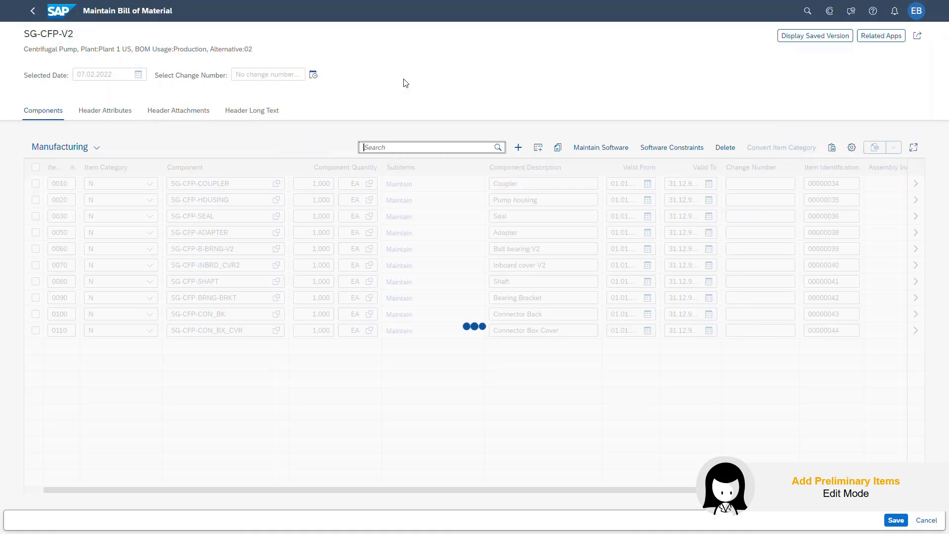
click(96, 147)
click(76, 216)
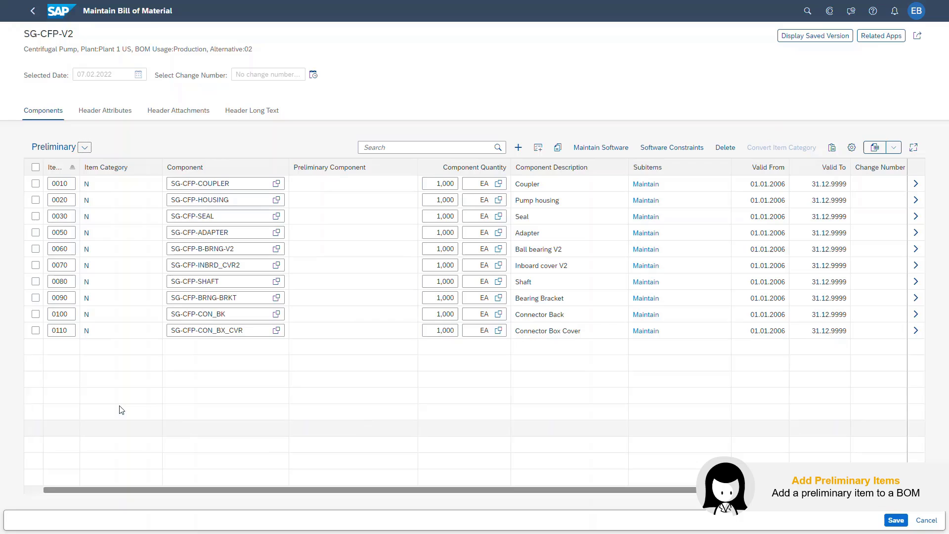
Add new component row 0120 with item category Preliminary Item (P).
click(520, 147)
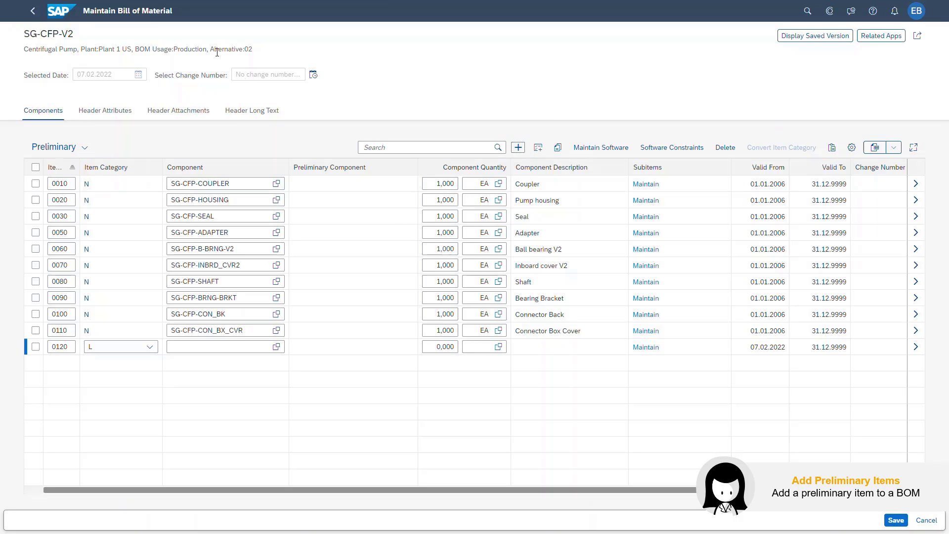
click(150, 347)
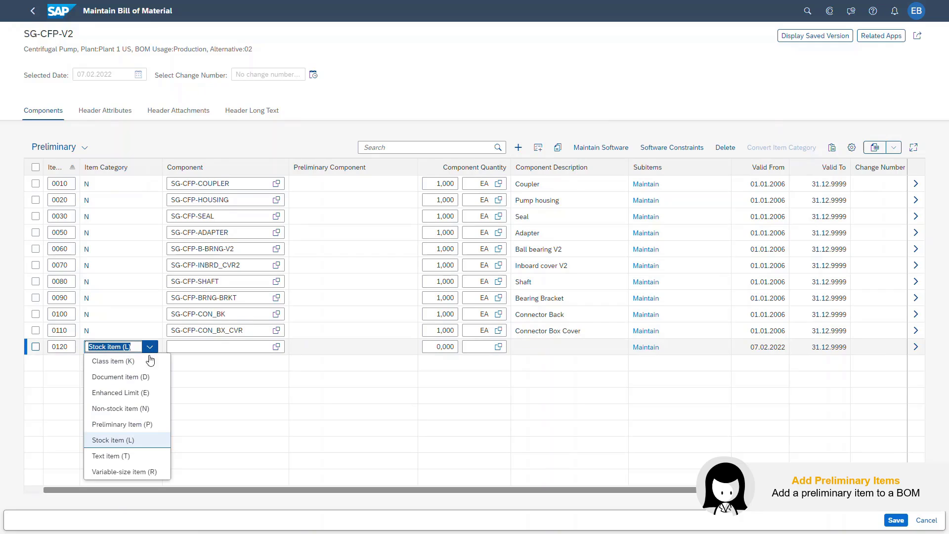
click(146, 429)
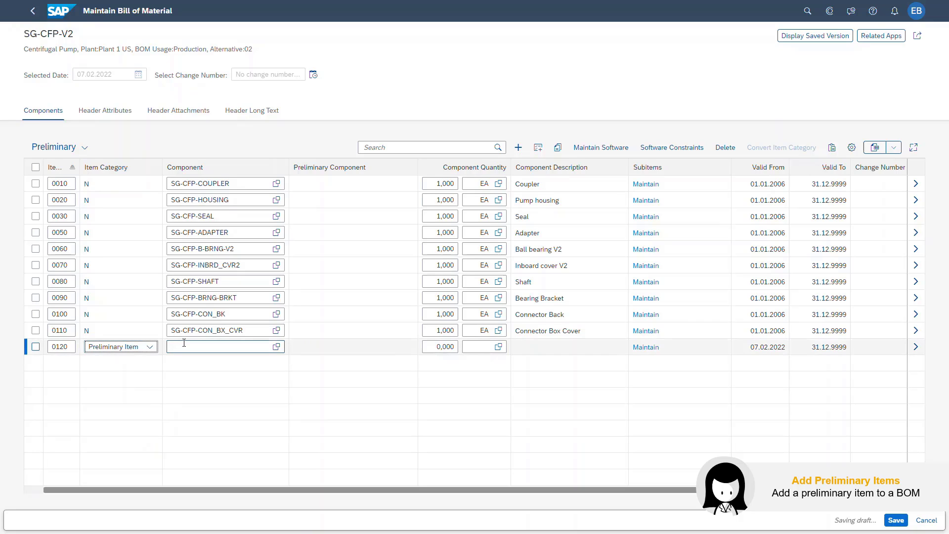
Fill item 0120 with preliminary component 'impeller', quantity 1 and unit 'ea'.
click(183, 346)
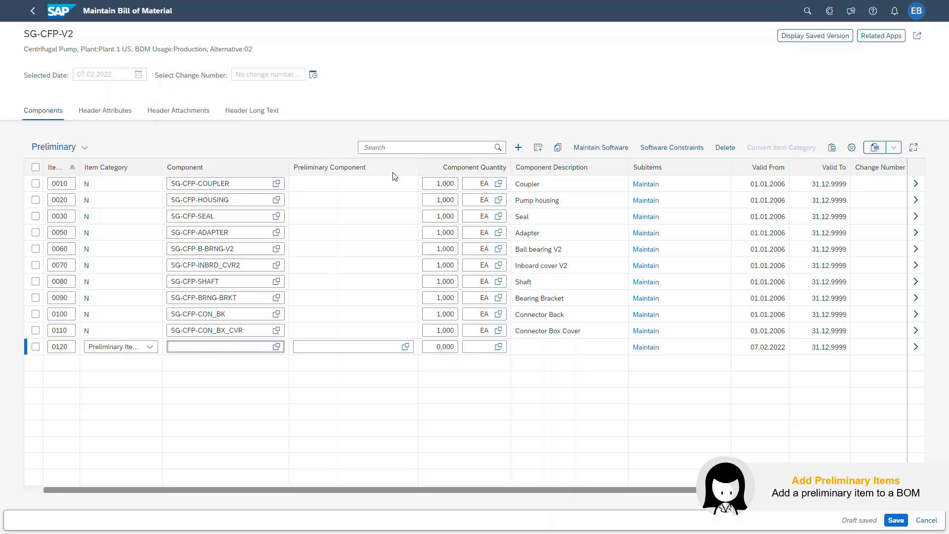
click(346, 350)
text(im)
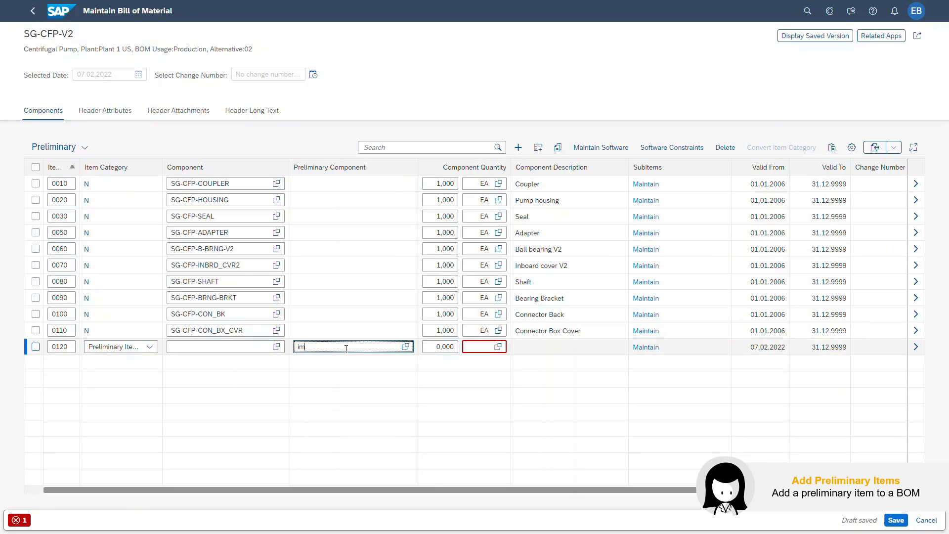
text(peller)
key(Tab)
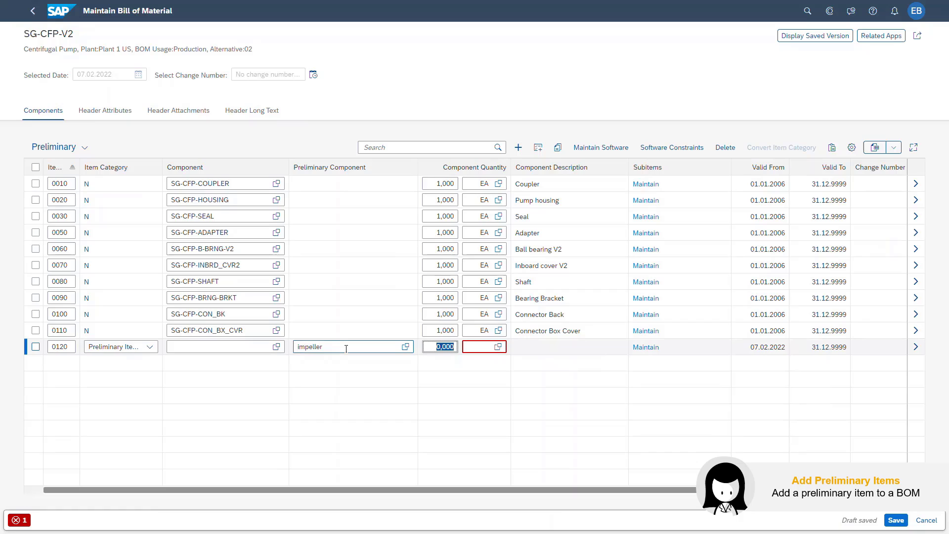
text(1)
key(Tab)
text(ea)
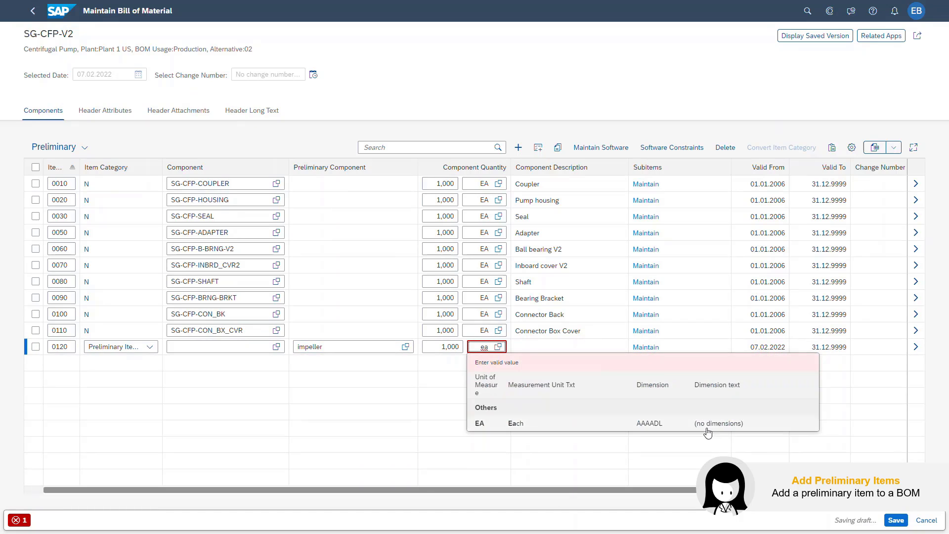
Set item 0120's unit to EA, then reopen the saved BOM for editing with row 0120 selected.
click(711, 431)
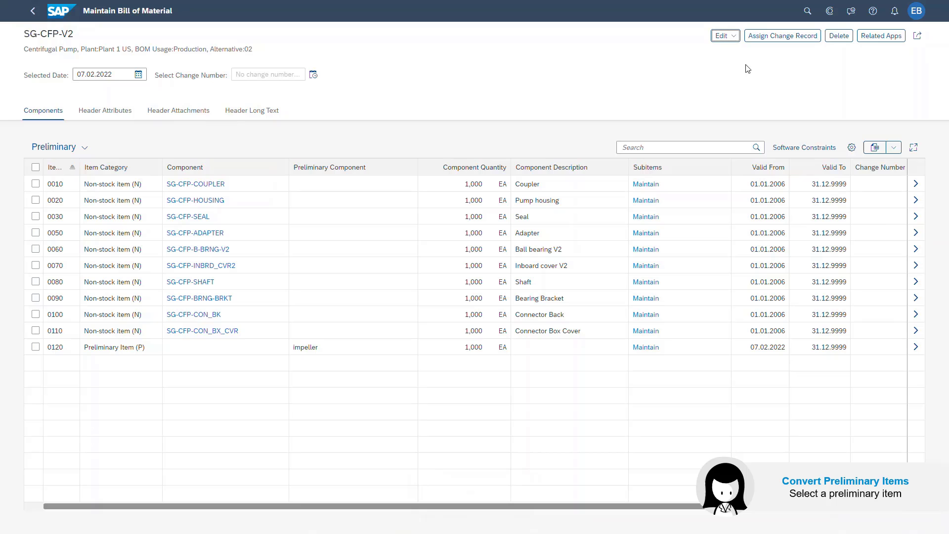
click(733, 36)
click(740, 51)
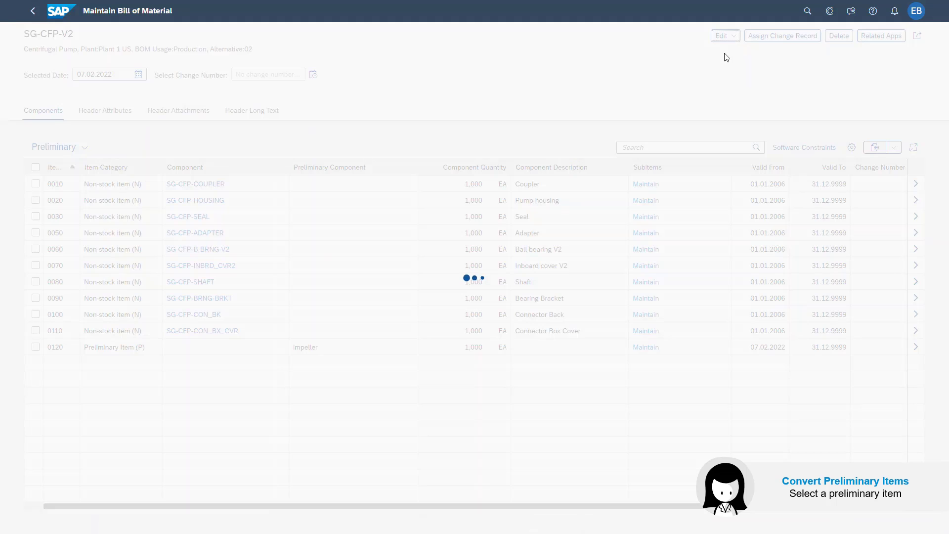
click(36, 347)
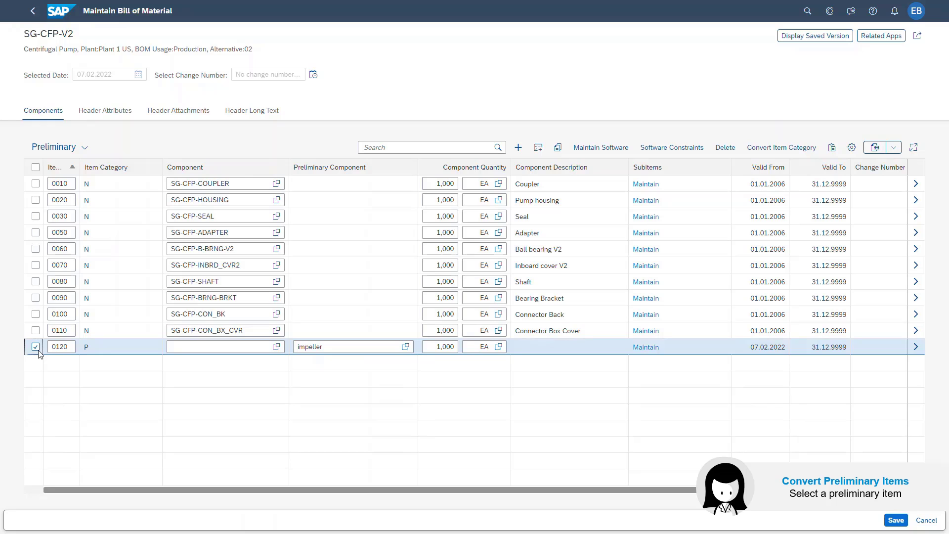
Convert preliminary item 0120 to component SG-CFP-IMPELLER with item category Non-stock item (N).
click(782, 148)
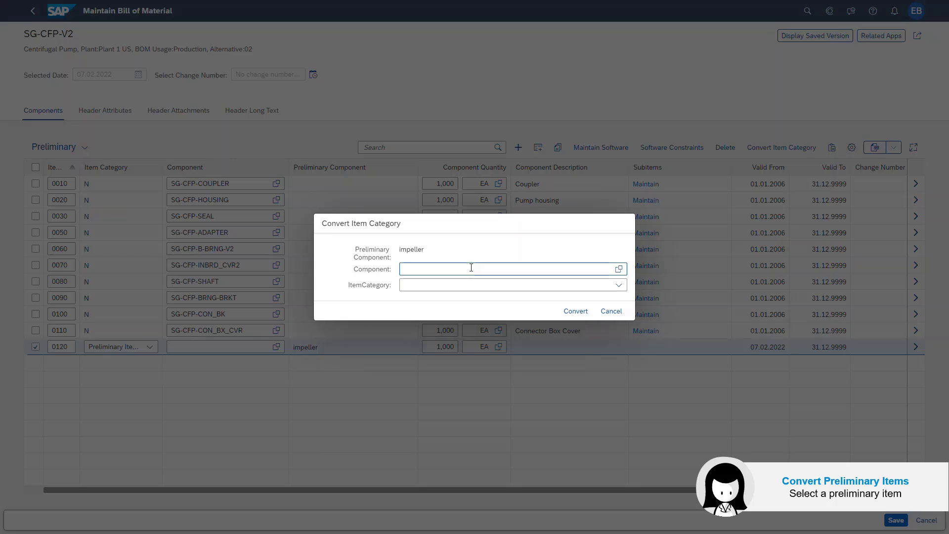
click(472, 268)
text(imp)
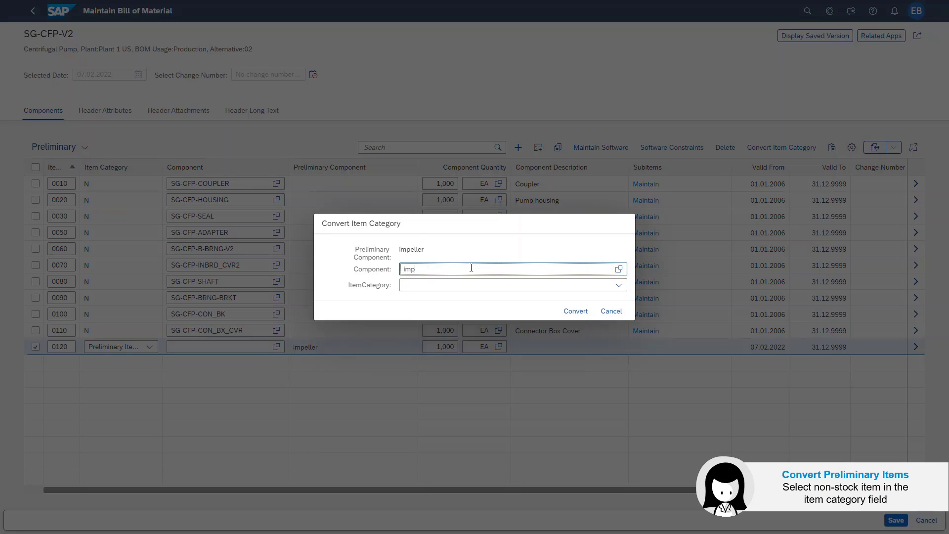
click(477, 319)
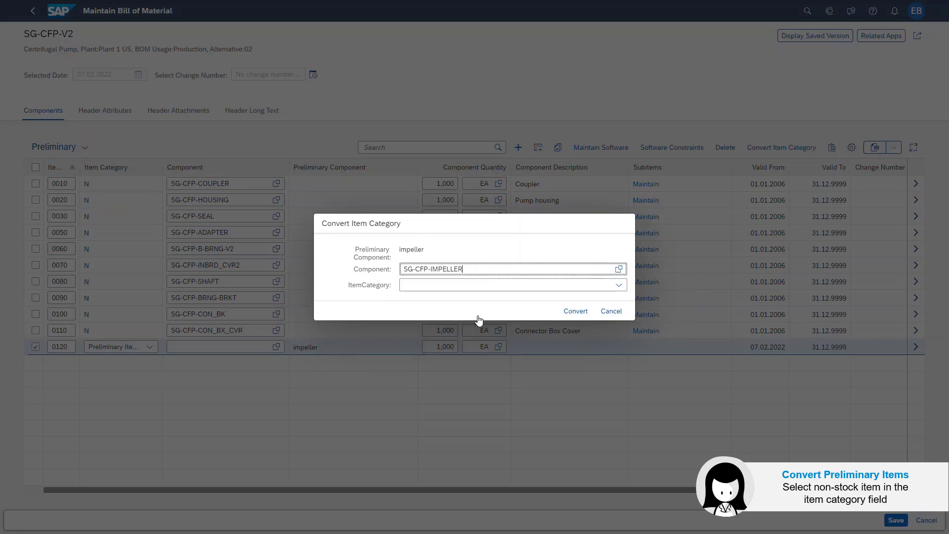
click(619, 286)
click(496, 298)
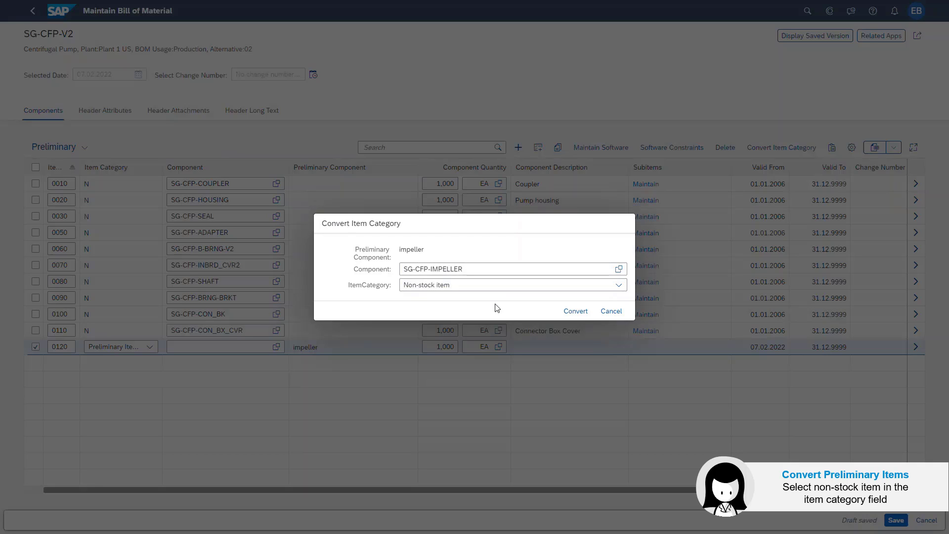
click(580, 314)
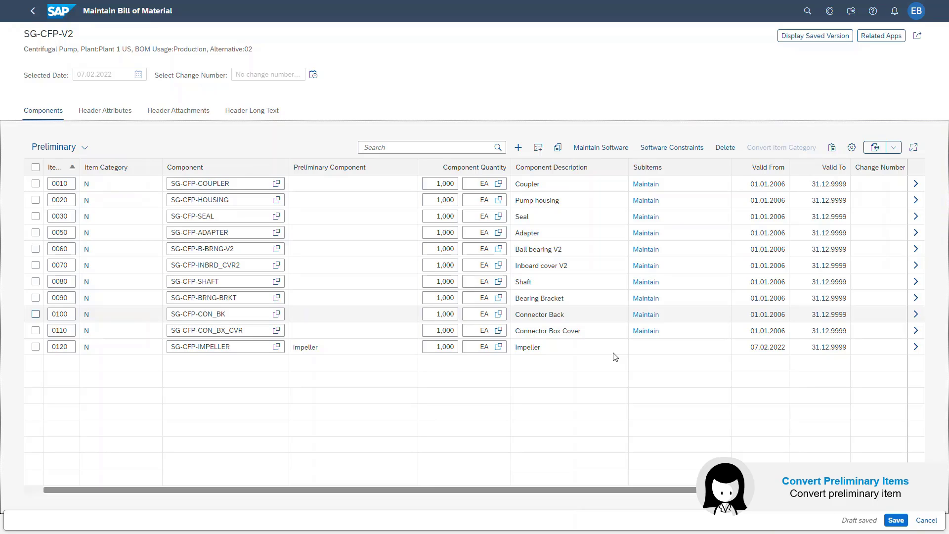
Save the SG-CFP-V2 BOM, getting the 'Material BOM saved' confirmation.
click(896, 521)
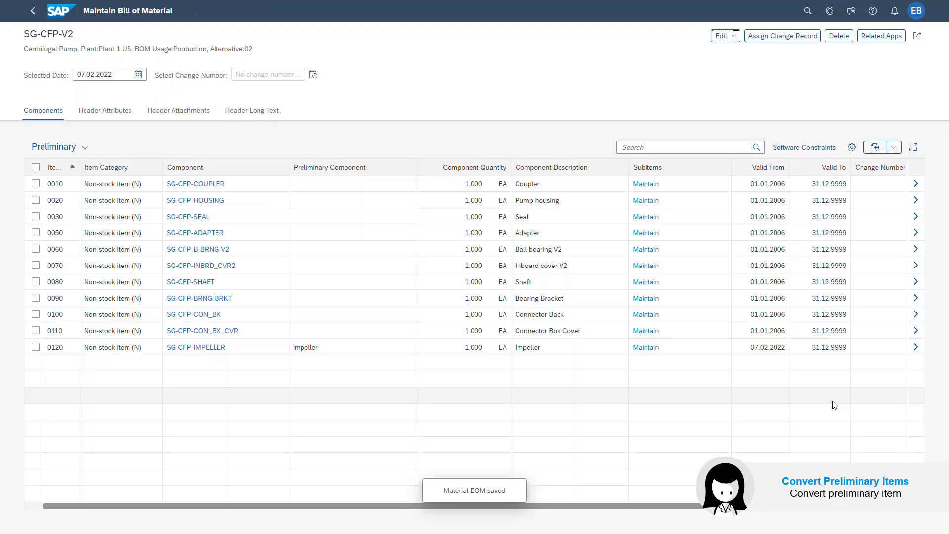